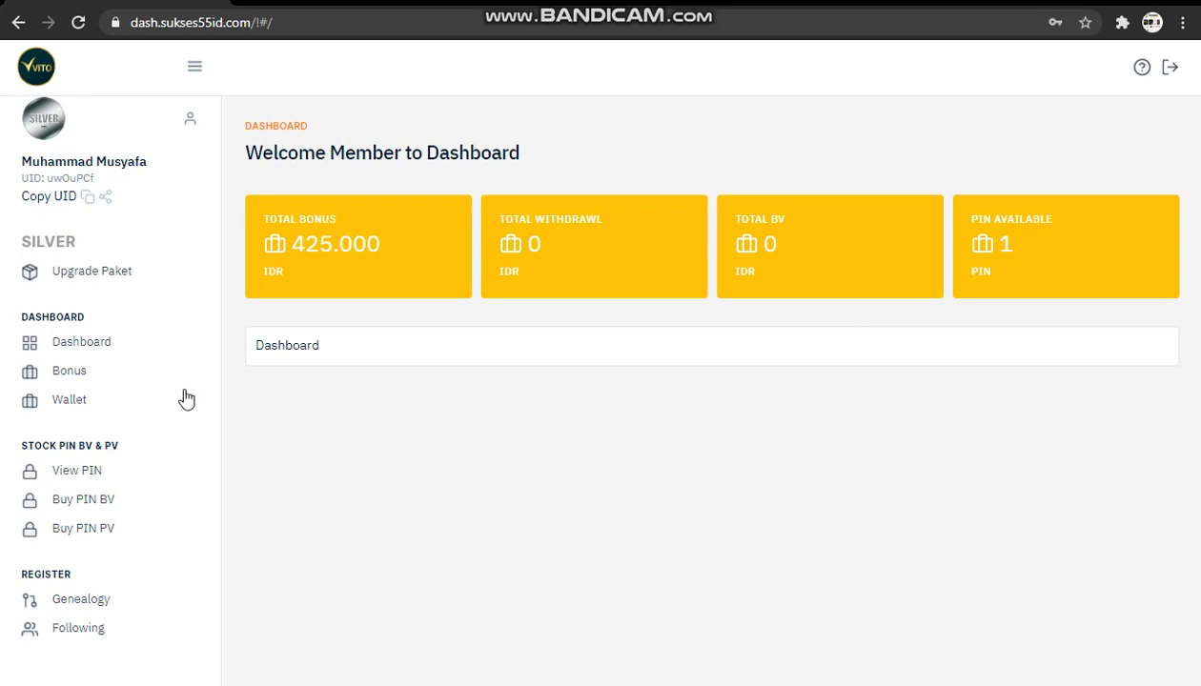
Browse the genealogy tree to the bottom-left member's downline and open registration for its empty left slot.
{"action": "left_click", "coordinate": [81, 599]}
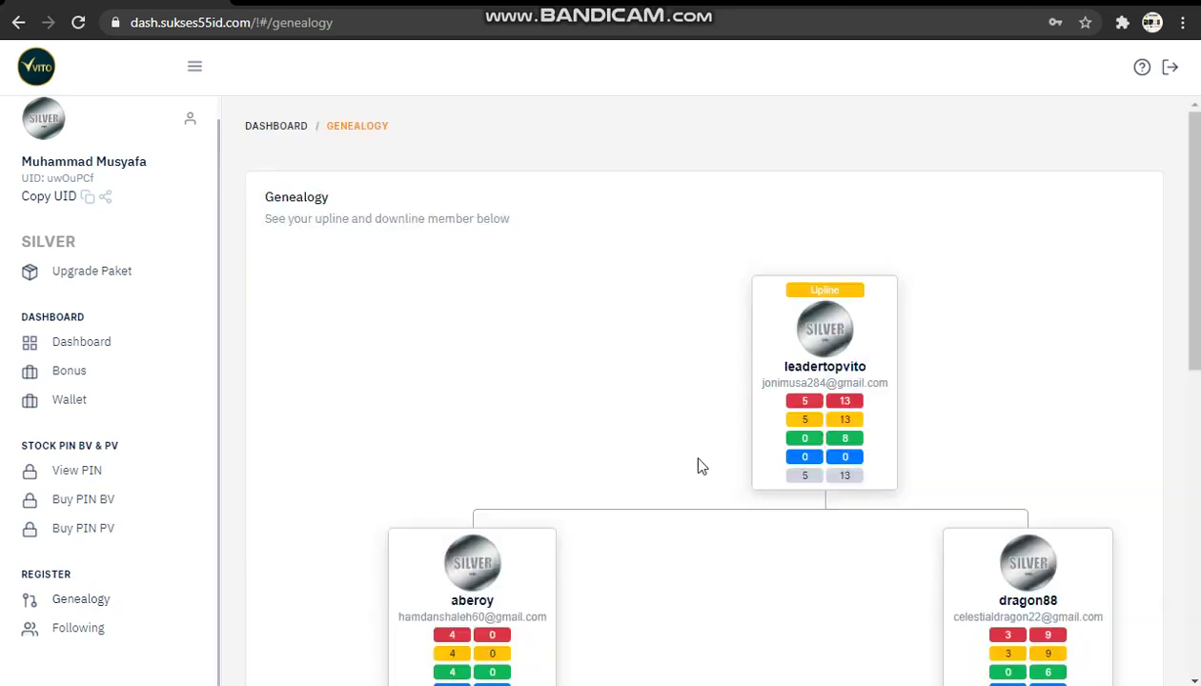
{"action": "scroll", "coordinate": [700, 466], "scroll_direction": "down", "scroll_amount": 5}
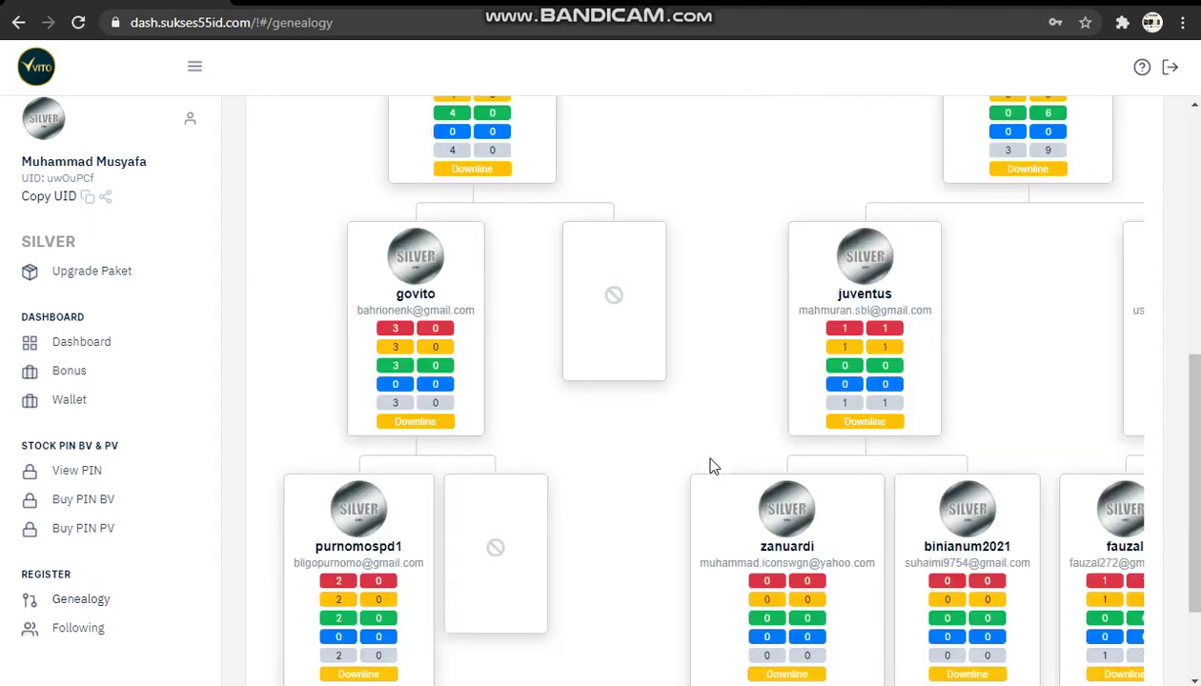
{"action": "scroll", "coordinate": [710, 466], "scroll_direction": "down", "scroll_amount": 2}
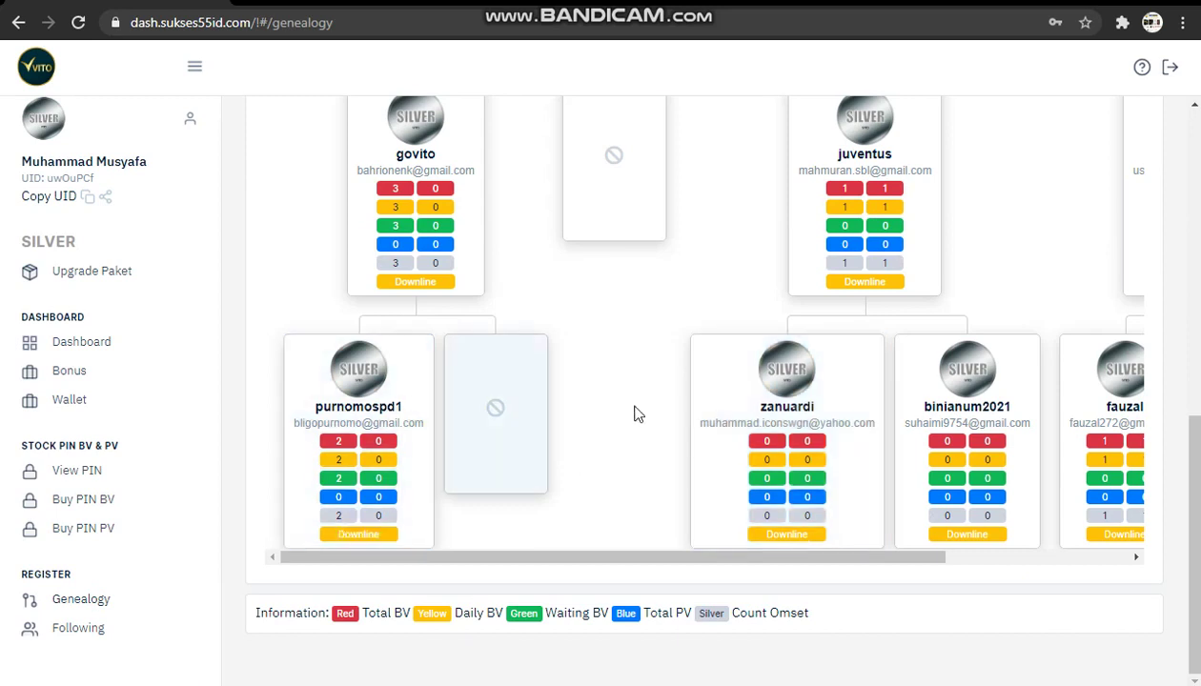
{"action": "scroll", "coordinate": [636, 415], "scroll_direction": "up", "scroll_amount": 5}
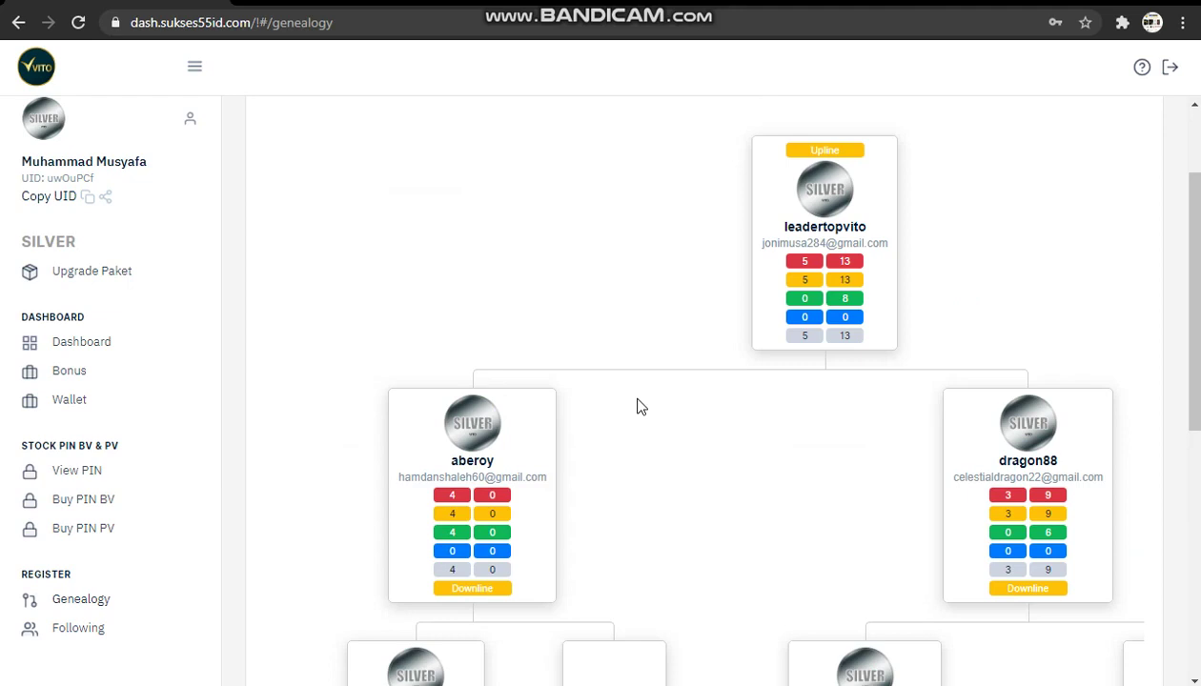
{"action": "scroll", "coordinate": [360, 539], "scroll_direction": "down", "scroll_amount": 5}
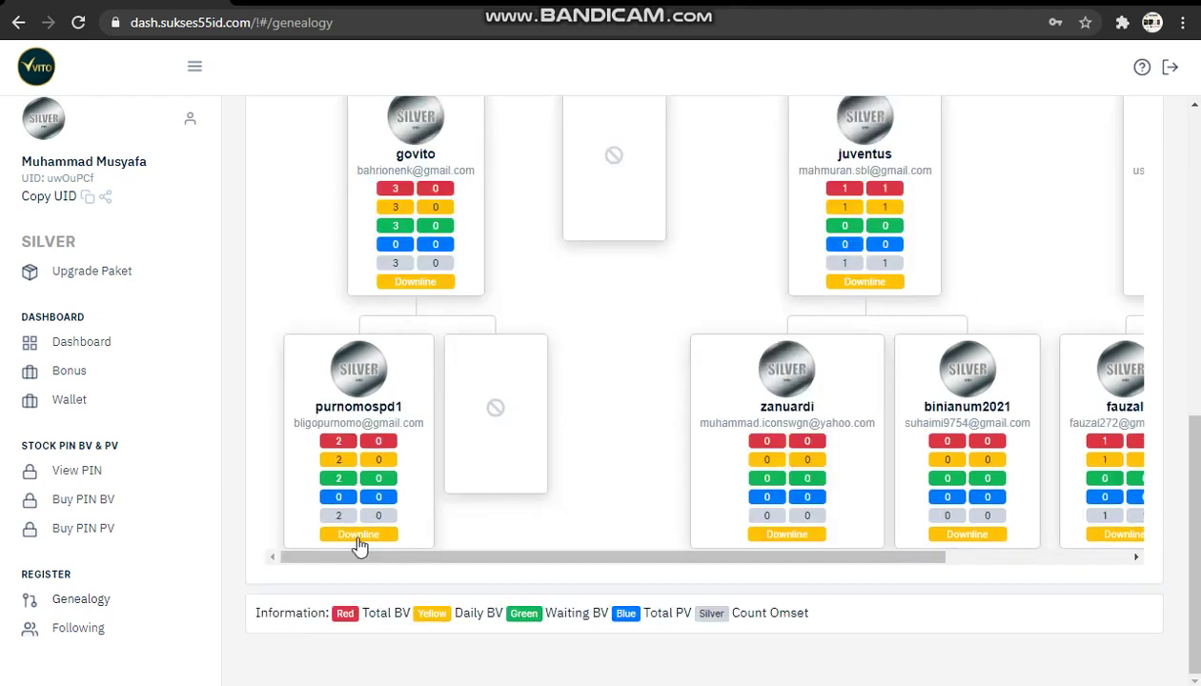
{"action": "left_click", "coordinate": [356, 536]}
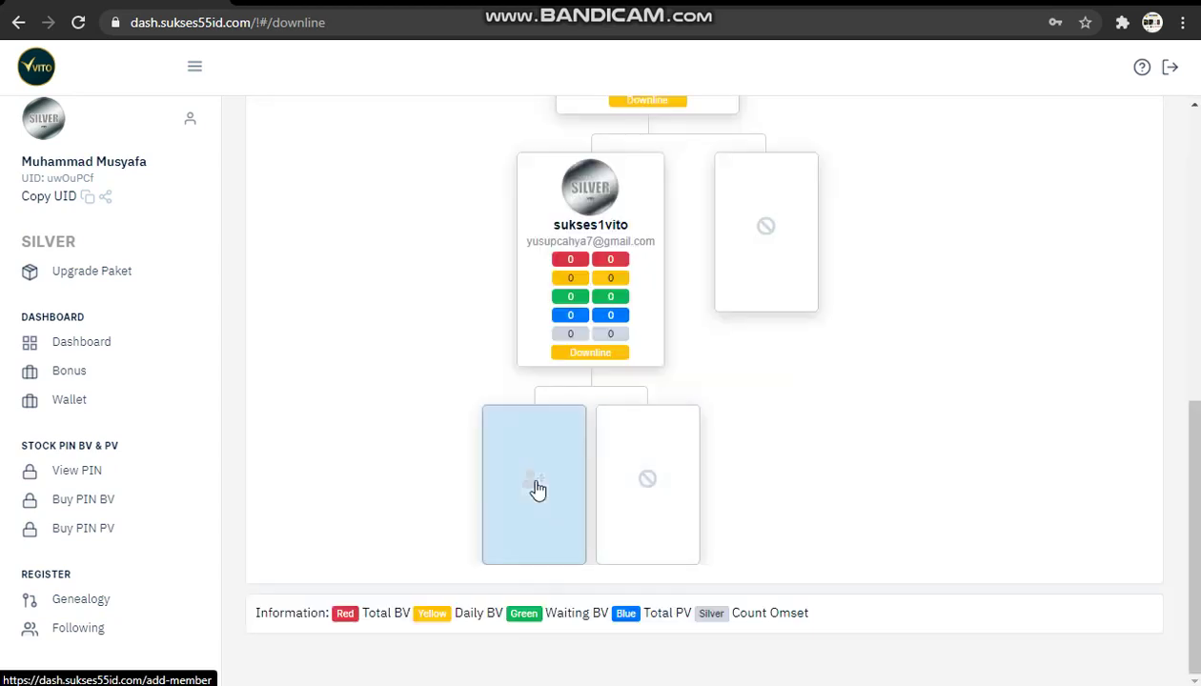
{"action": "left_click", "coordinate": [536, 487]}
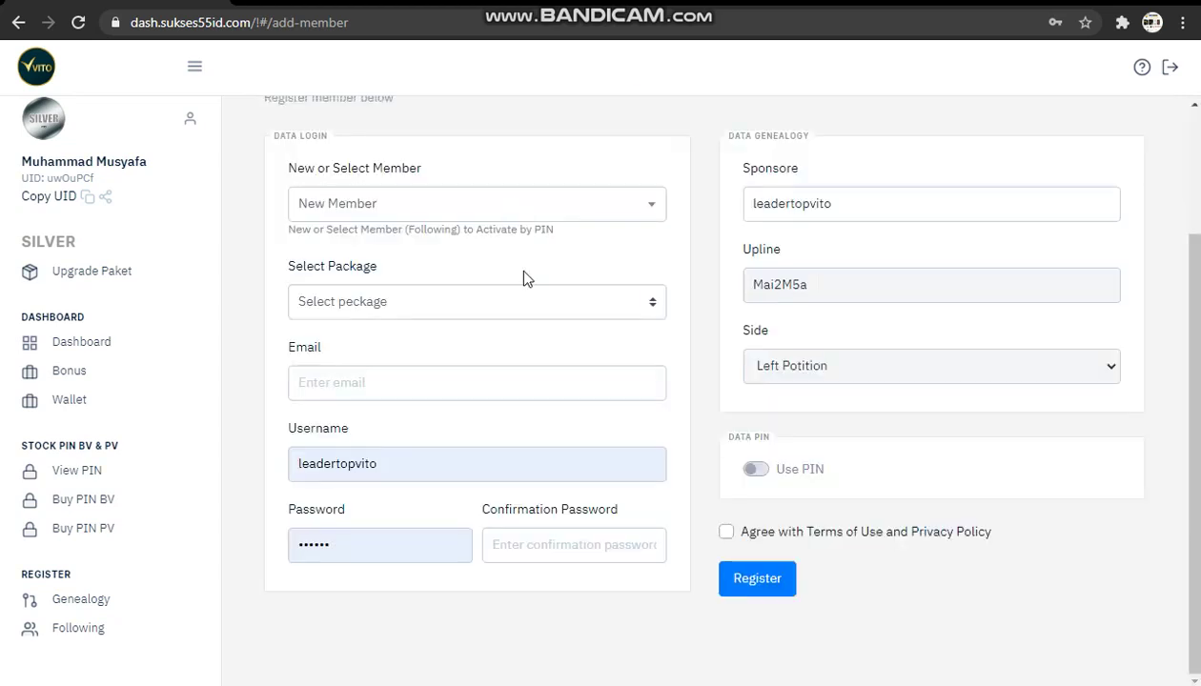
Choose New Member in the member dropdown and bring up the package list.
{"action": "left_click", "coordinate": [505, 215]}
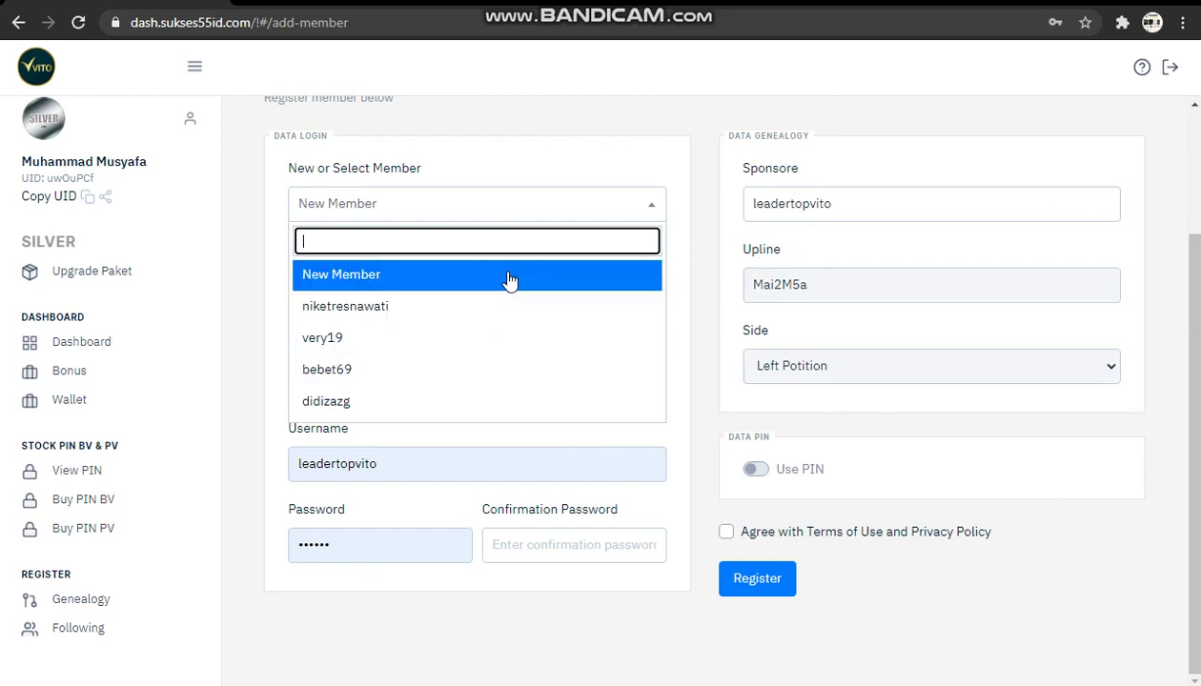
{"action": "left_click", "coordinate": [508, 276]}
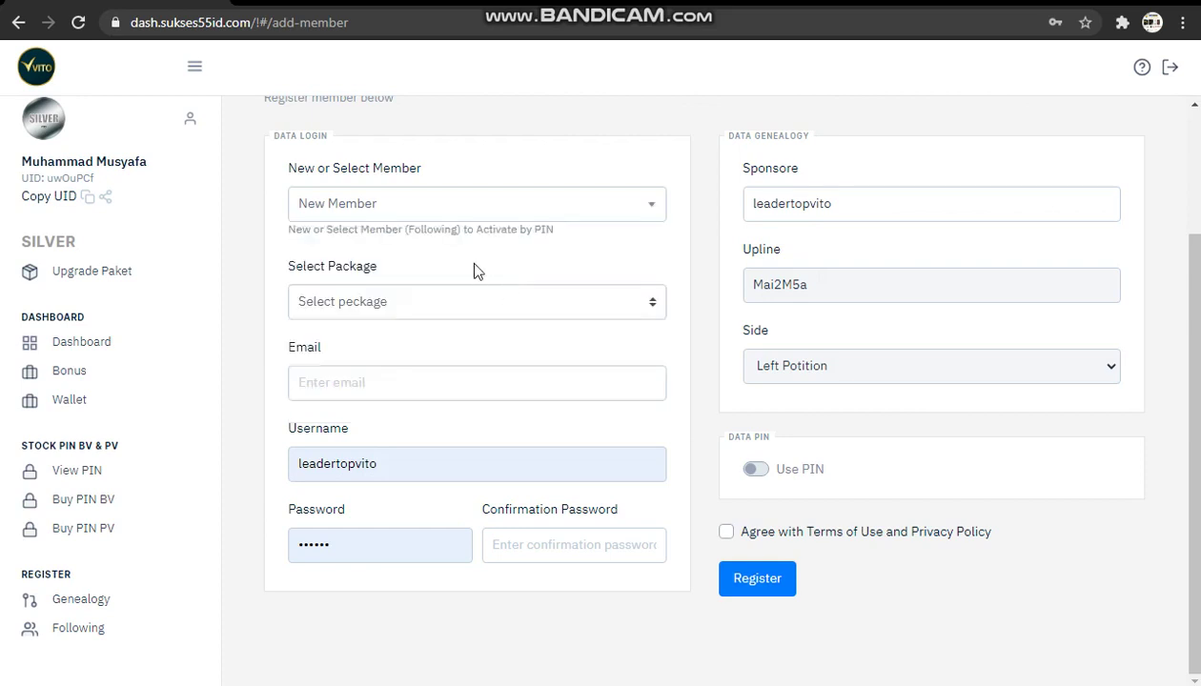
{"action": "left_click", "coordinate": [435, 299]}
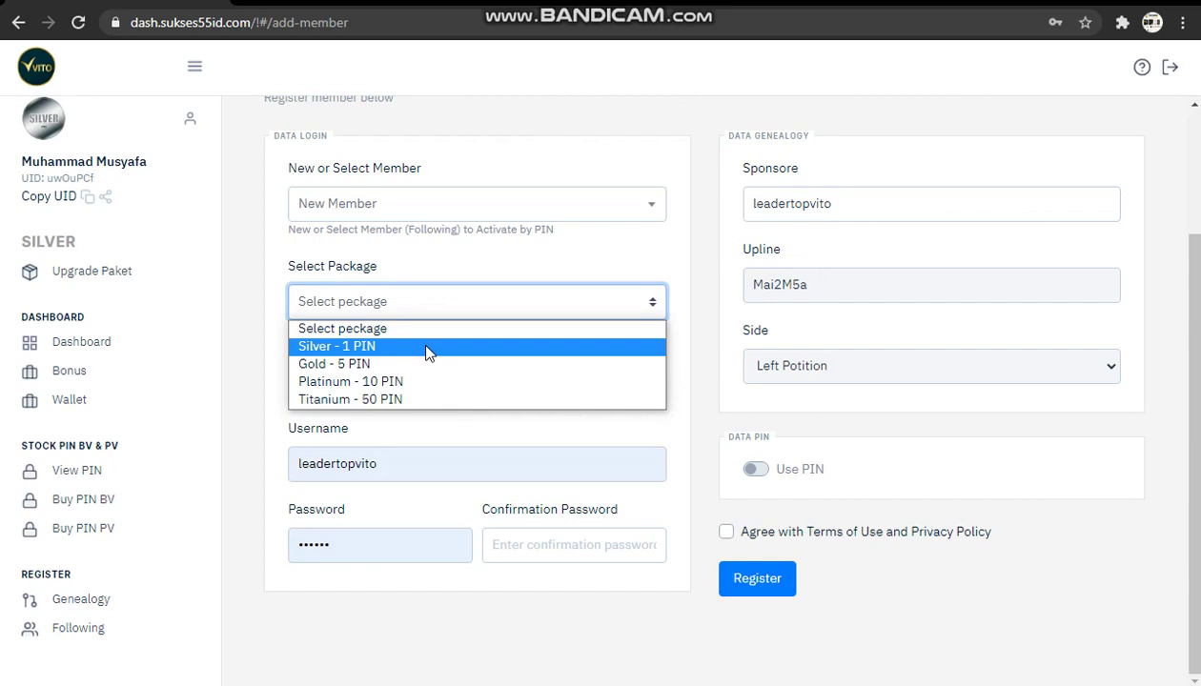
Select the Silver - 1 PIN package and enter the new member's e-mail address.
{"action": "left_click", "coordinate": [426, 347]}
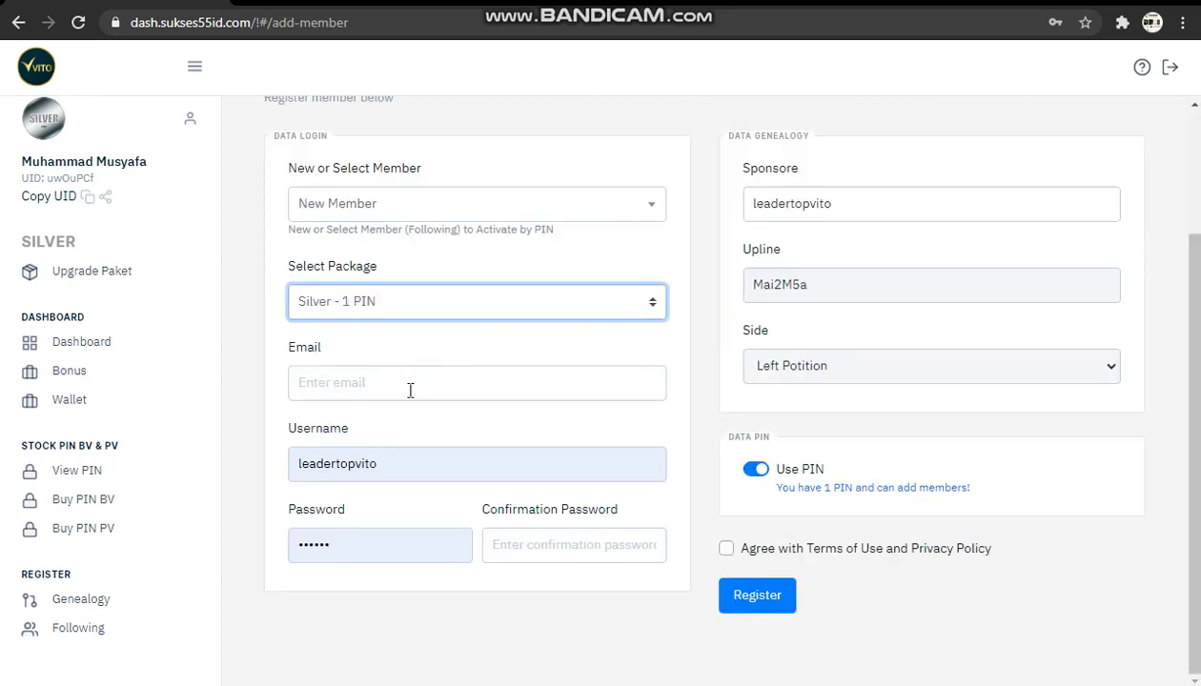
{"action": "left_click", "coordinate": [410, 390]}
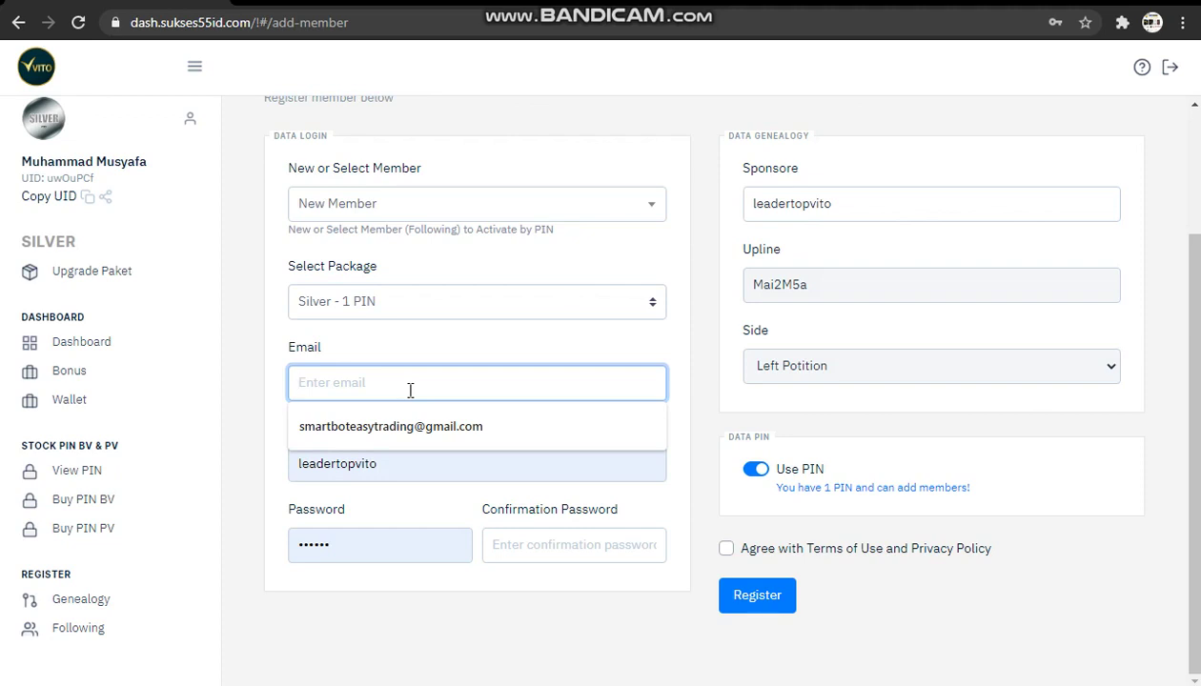
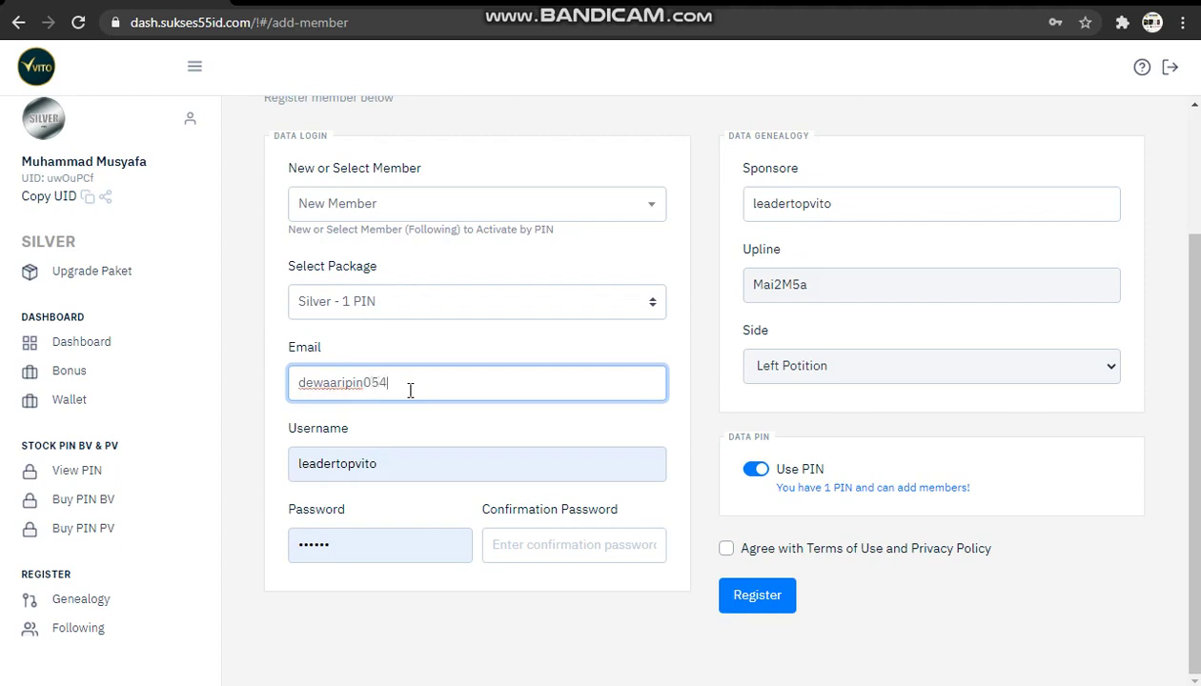
Enter the new member's username, password and matching confirmation, and tick the terms agreement.
{"action": "key", "text": "Tab"}
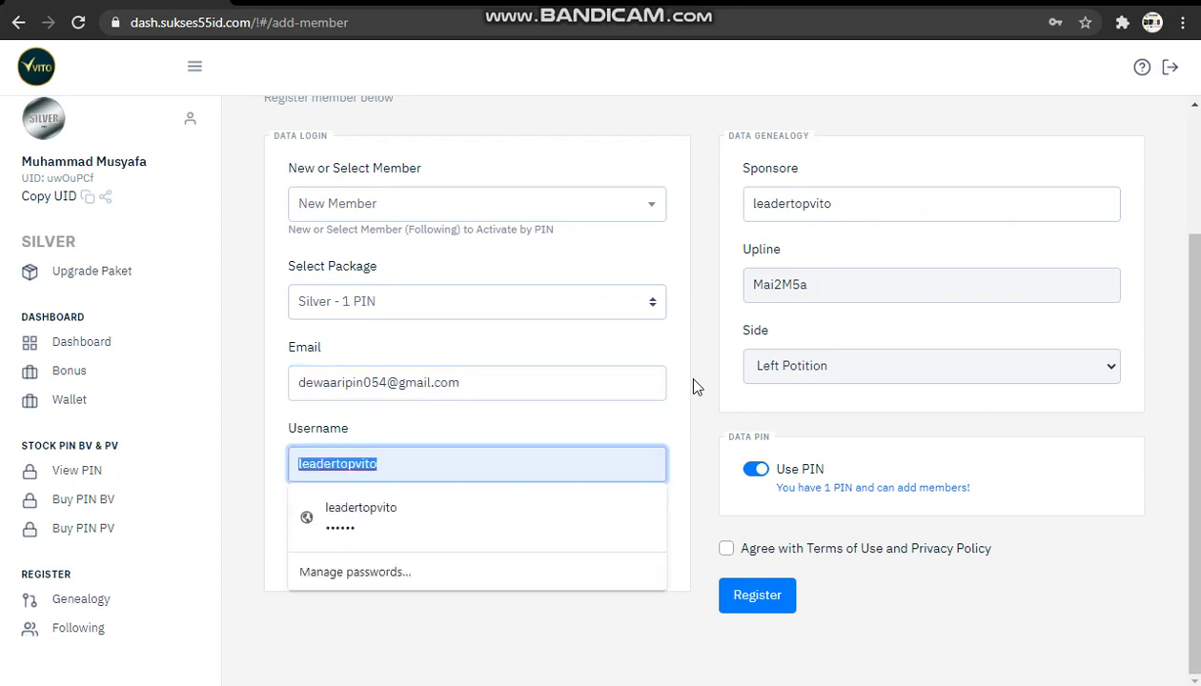
{"action": "type", "text": "ta"}
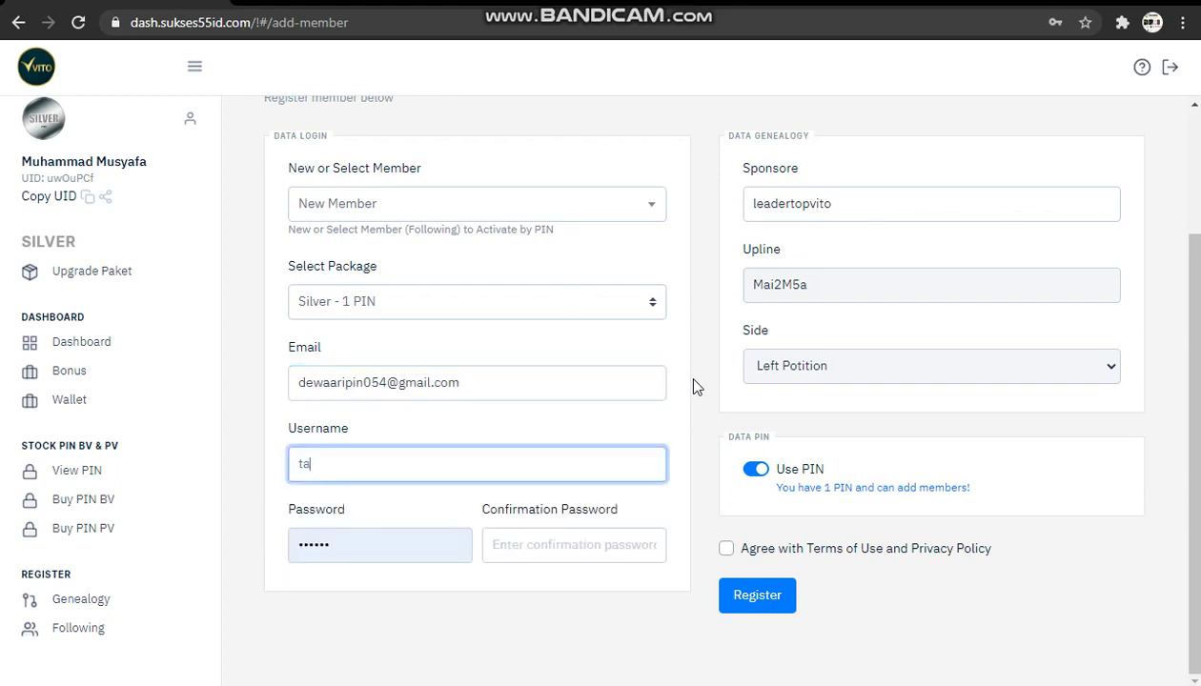
{"action": "type", "text": "ngkas88"}
{"action": "double_click", "coordinate": [288, 552]}
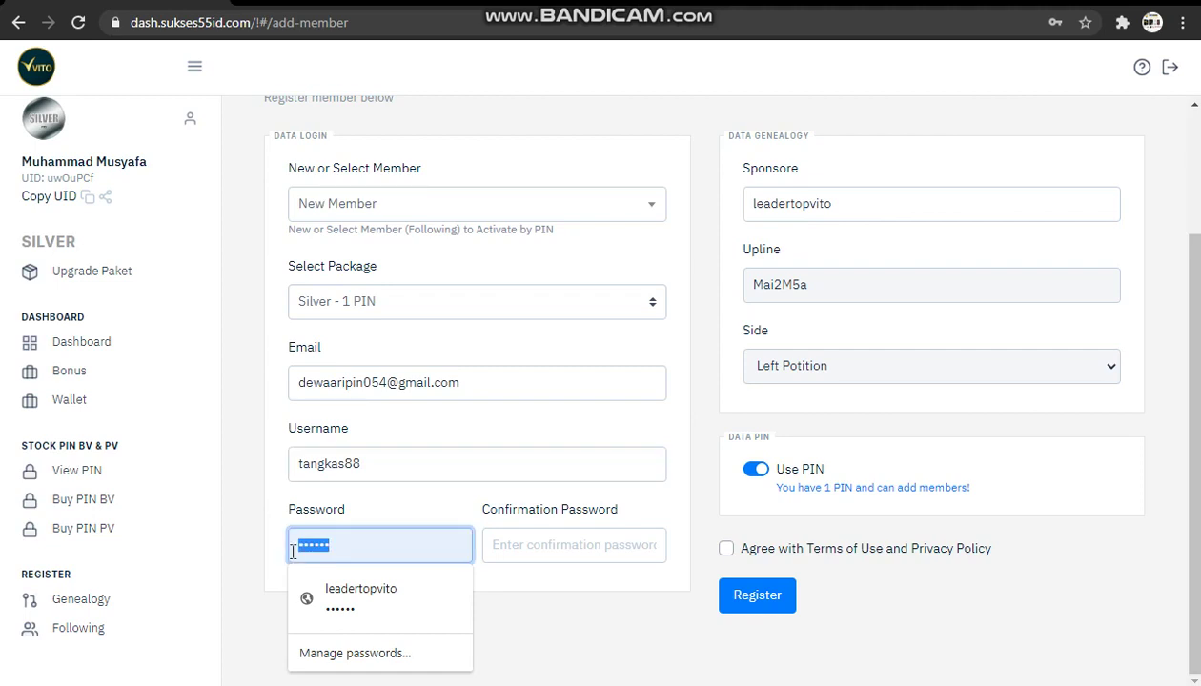
{"action": "key", "text": "Escape"}
{"action": "type", "text": "•••"}
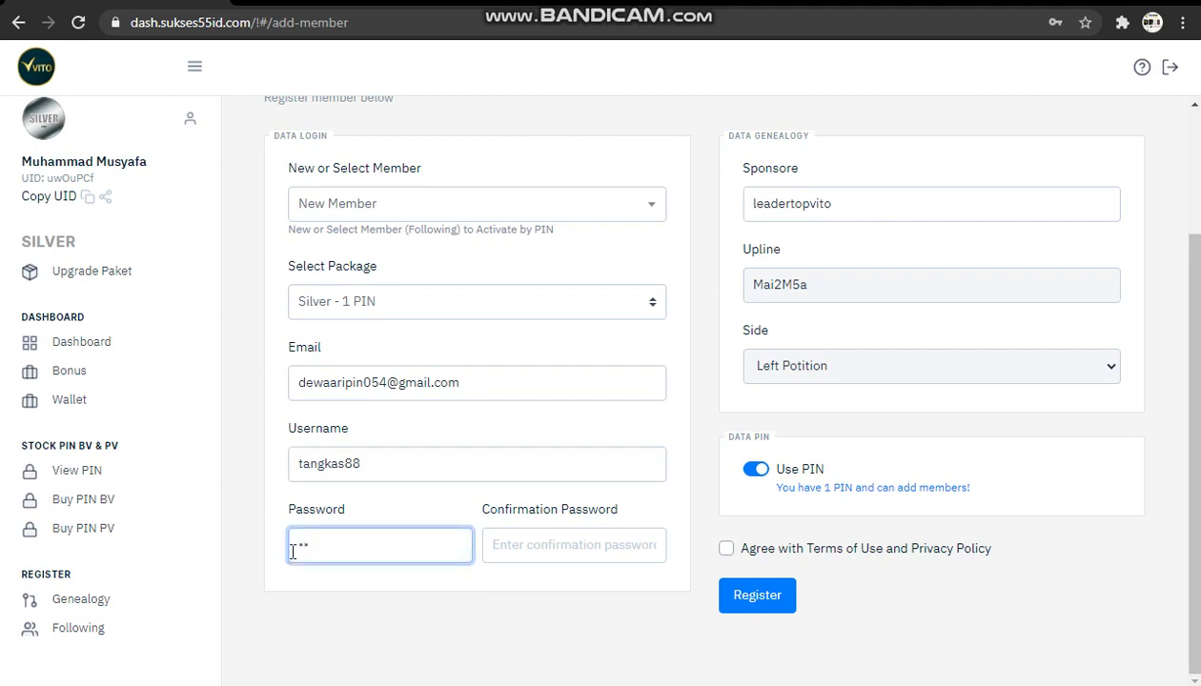
{"action": "type", "text": "•••"}
{"action": "left_click", "coordinate": [601, 543]}
{"action": "type", "text": "••••"}
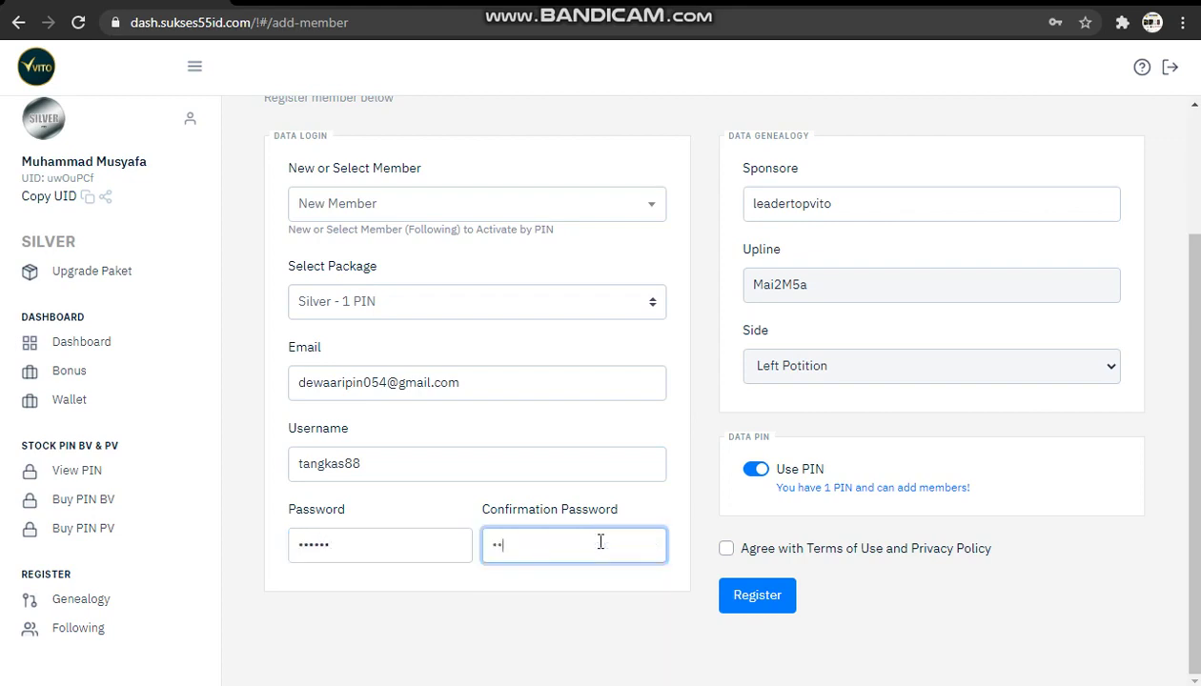
{"action": "type", "text": "••"}
{"action": "key", "text": "Tab"}
{"action": "key", "text": "space"}
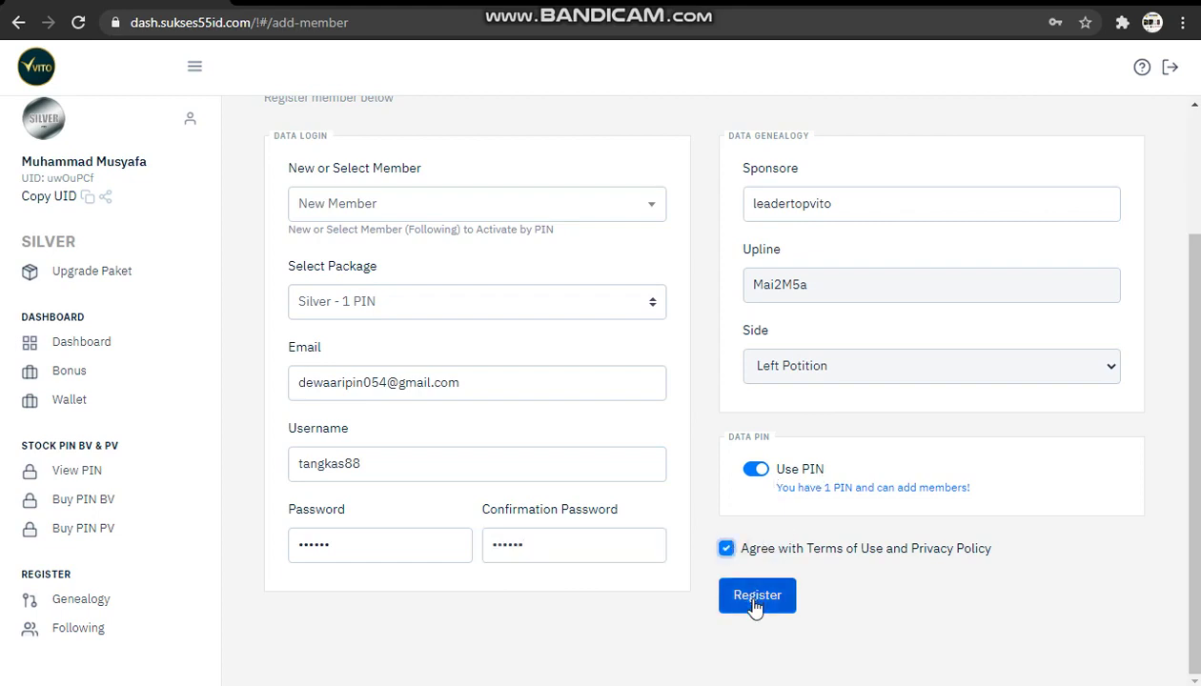
Register the member, confirming with your own account password in the Confirmasi Password dialog.
{"action": "left_click", "coordinate": [756, 600]}
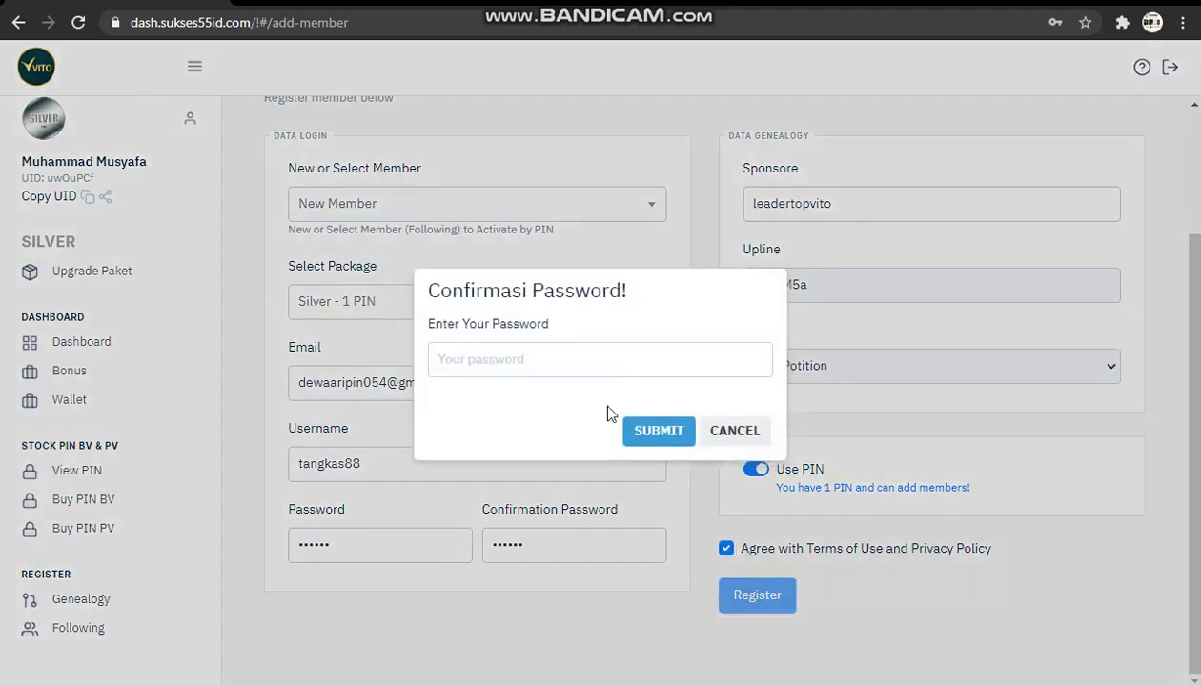
{"action": "left_click", "coordinate": [658, 439]}
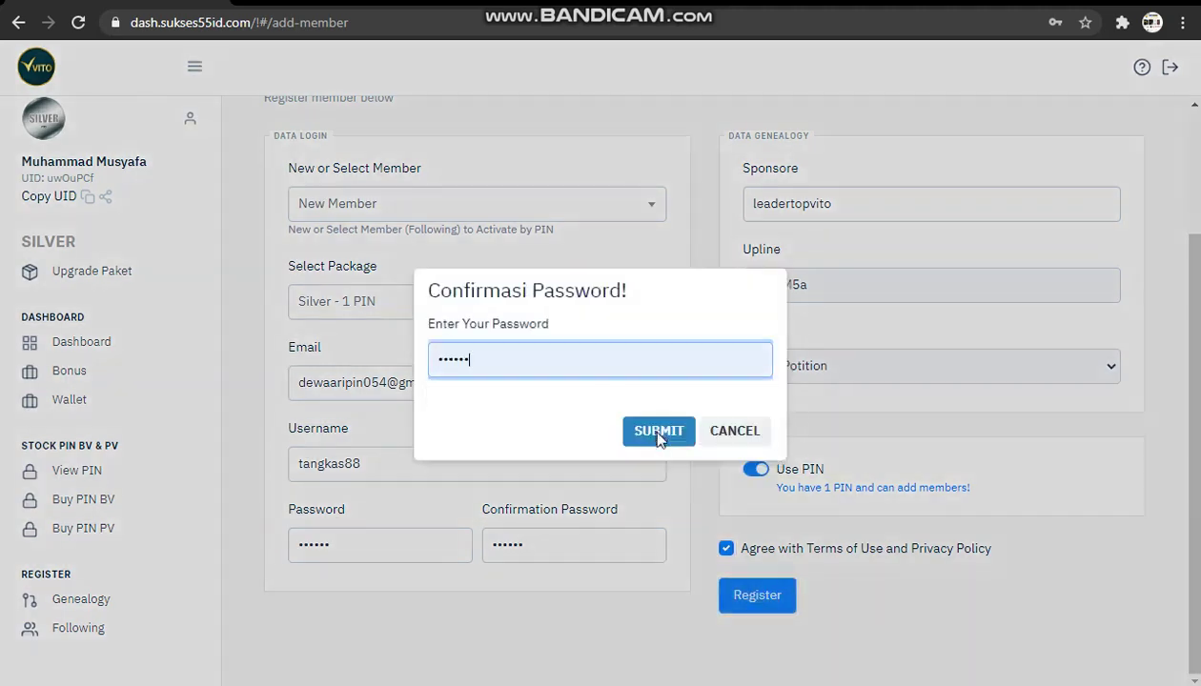
{"action": "left_click", "coordinate": [658, 436]}
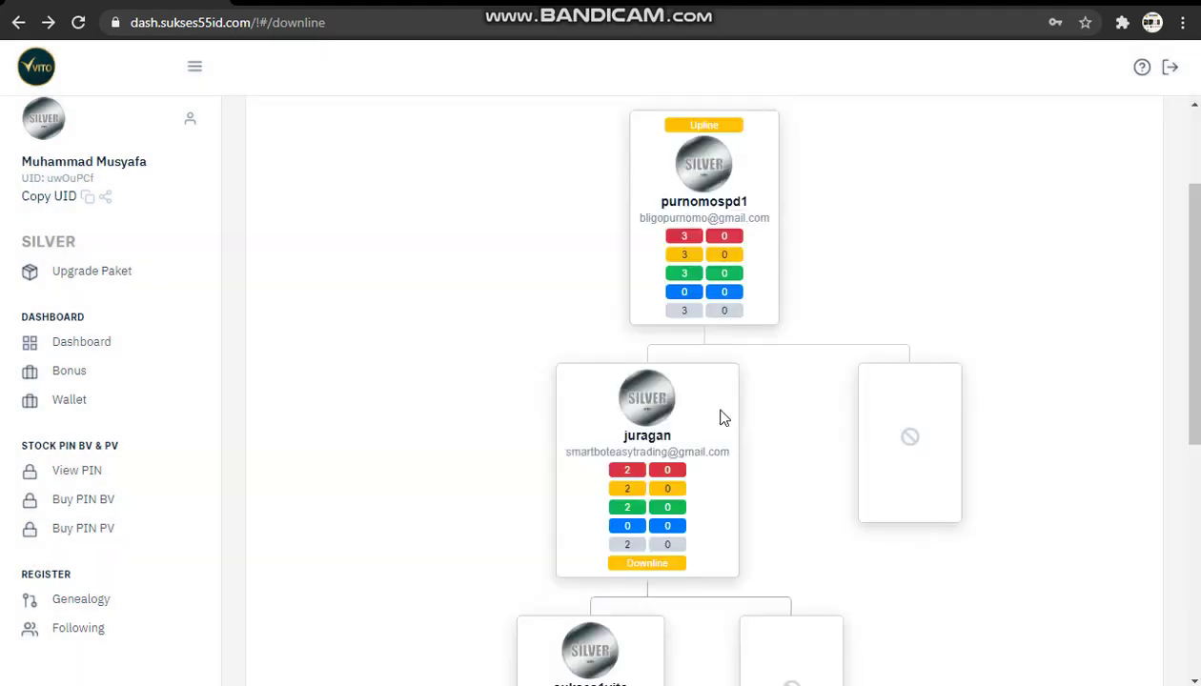
Check the new card in the downline tree, then return to the dashboard showing 510.000 bonus and 0 PINs.
{"action": "scroll", "coordinate": [721, 417], "scroll_direction": "down", "scroll_amount": 5}
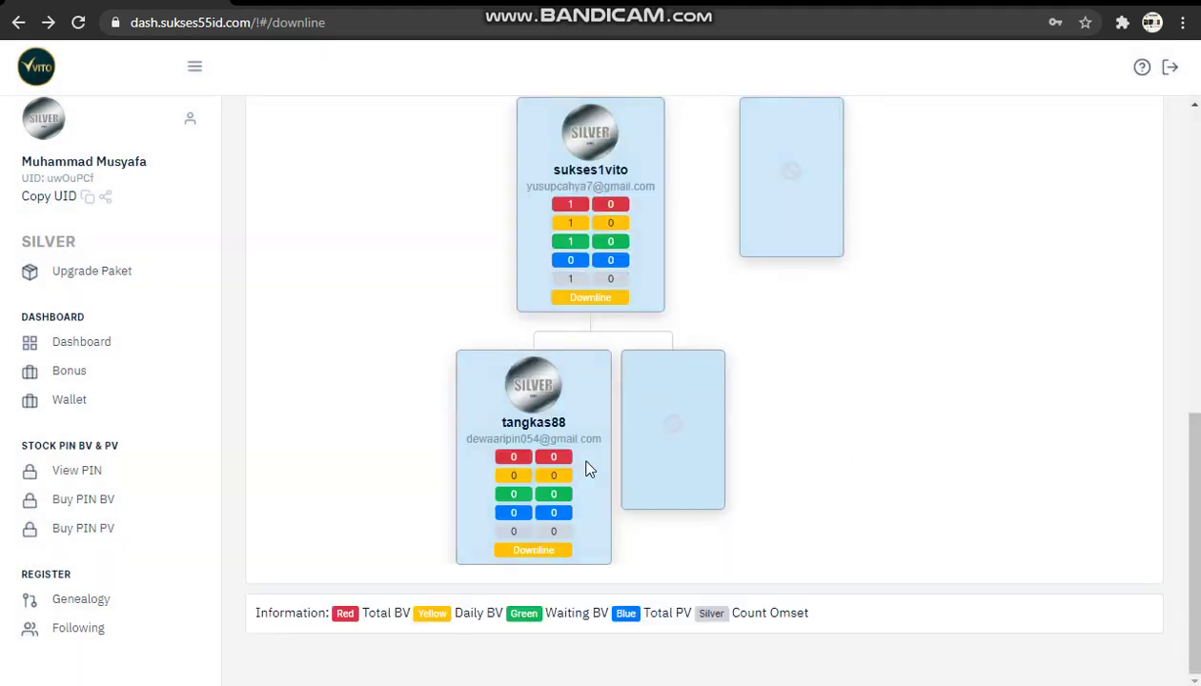
{"action": "left_click", "coordinate": [93, 362]}
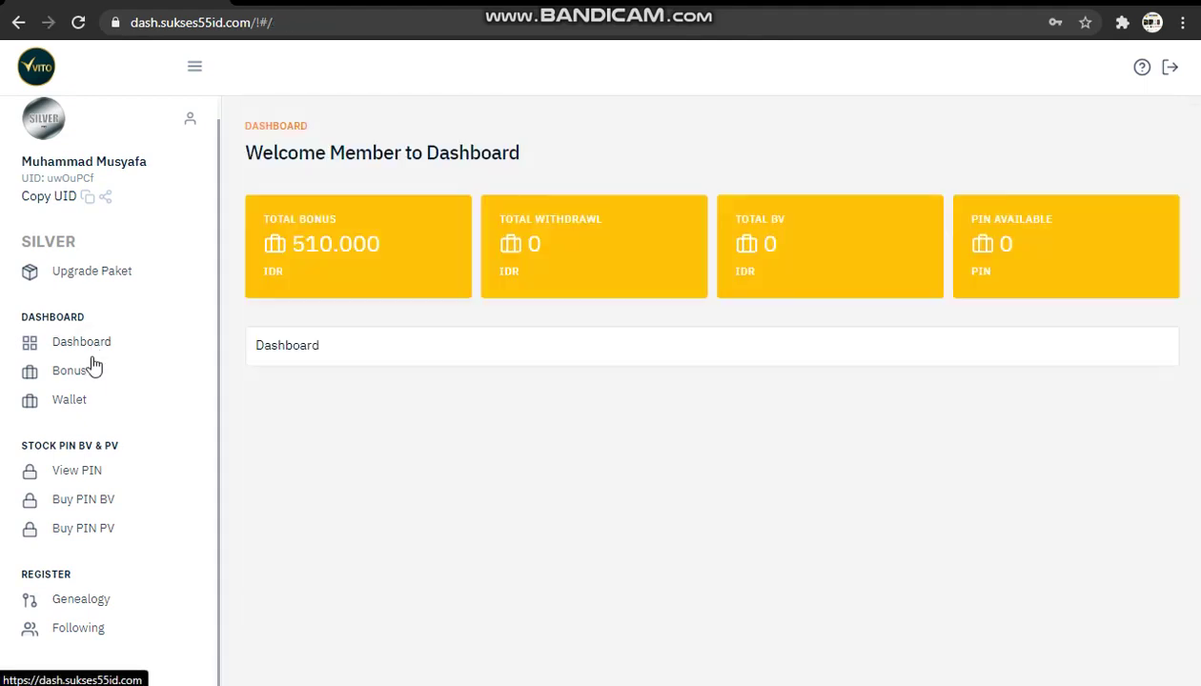